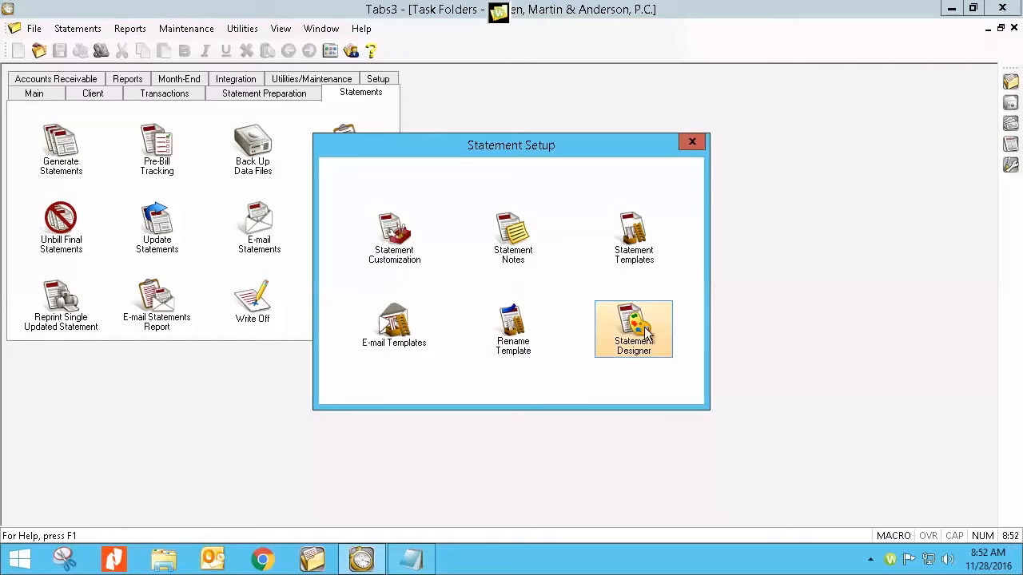
# Step: Open the Statement Designer and look through the available sample layouts
pyautogui.doubleClick(641, 326)
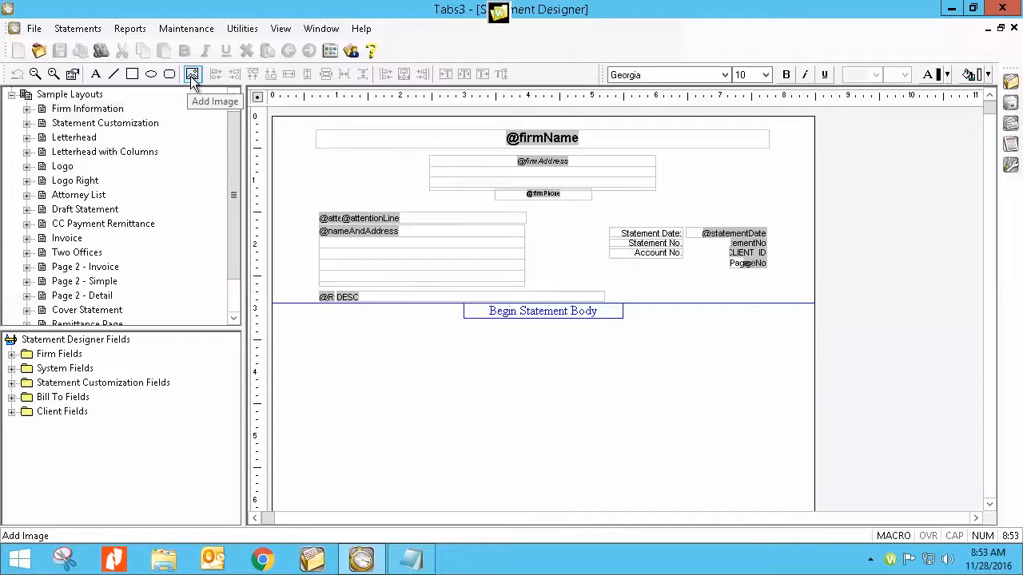
pyautogui.moveTo(229, 219); pyautogui.dragTo(245, 282)
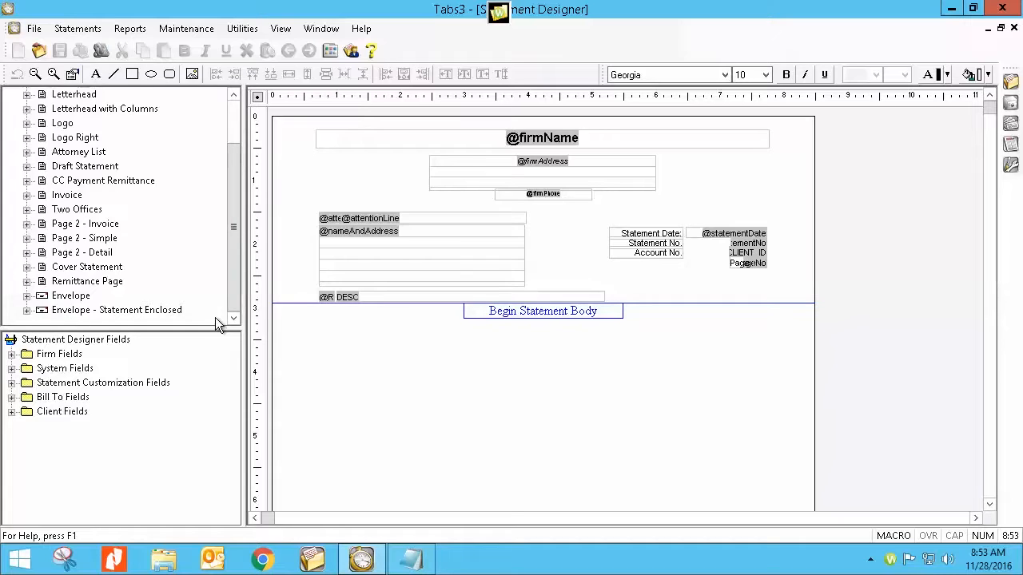
pyautogui.scroll(2, 230, 270)
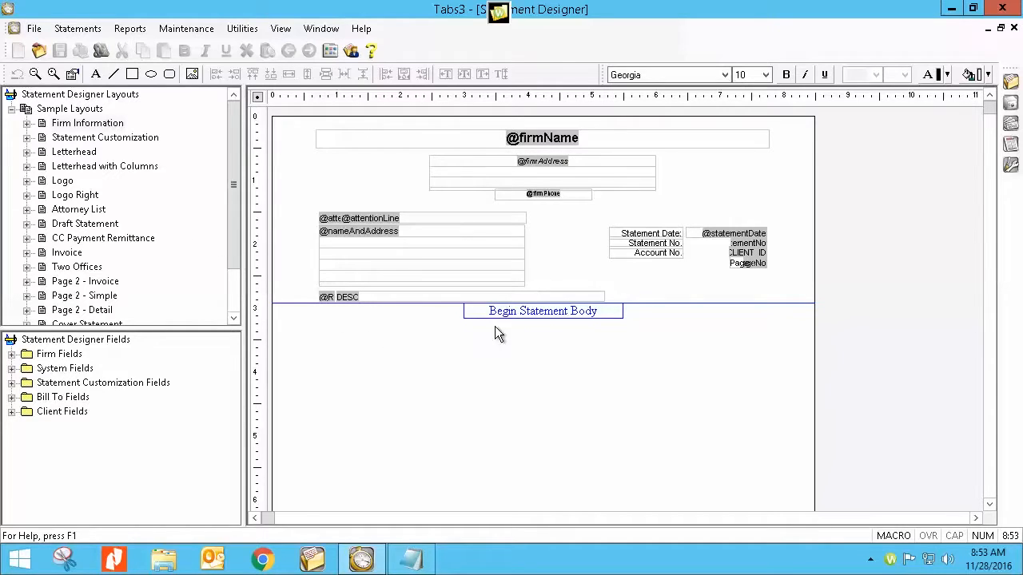
# Step: Check the default folder for inserting images and look up the current working directory in the Tabs3 version information
pyautogui.click(193, 73)
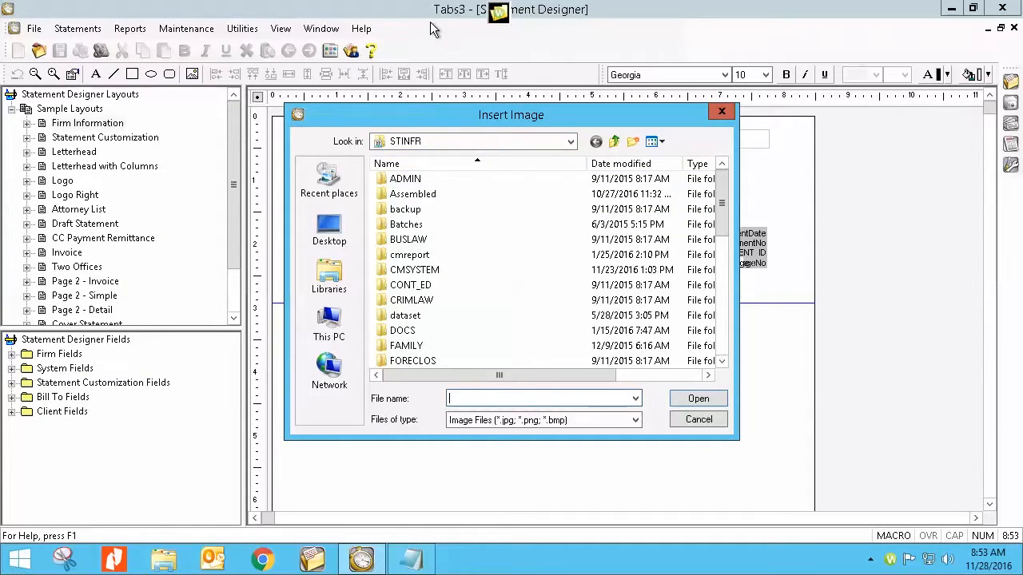
pyautogui.click(721, 114)
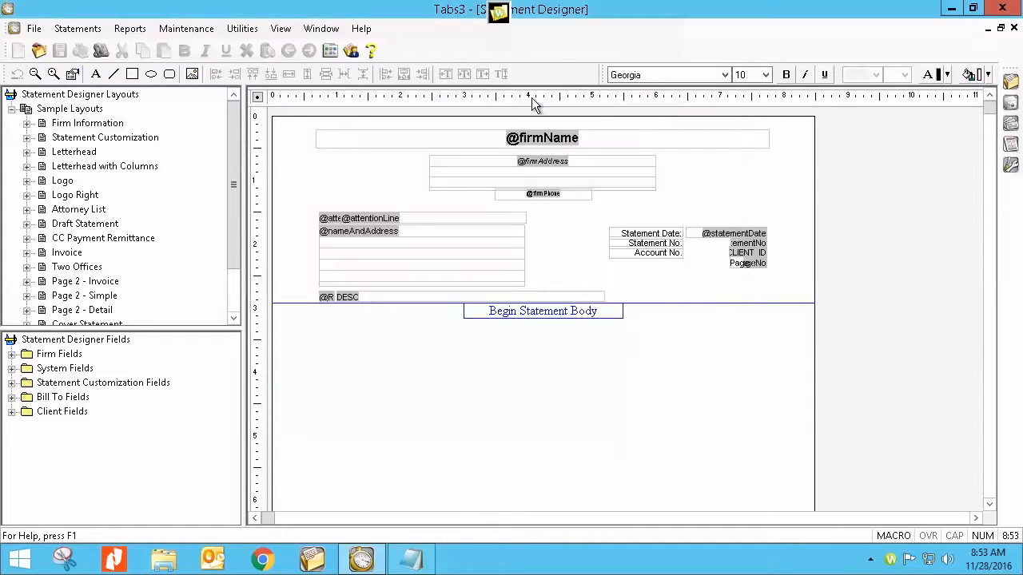
pyautogui.click(358, 30)
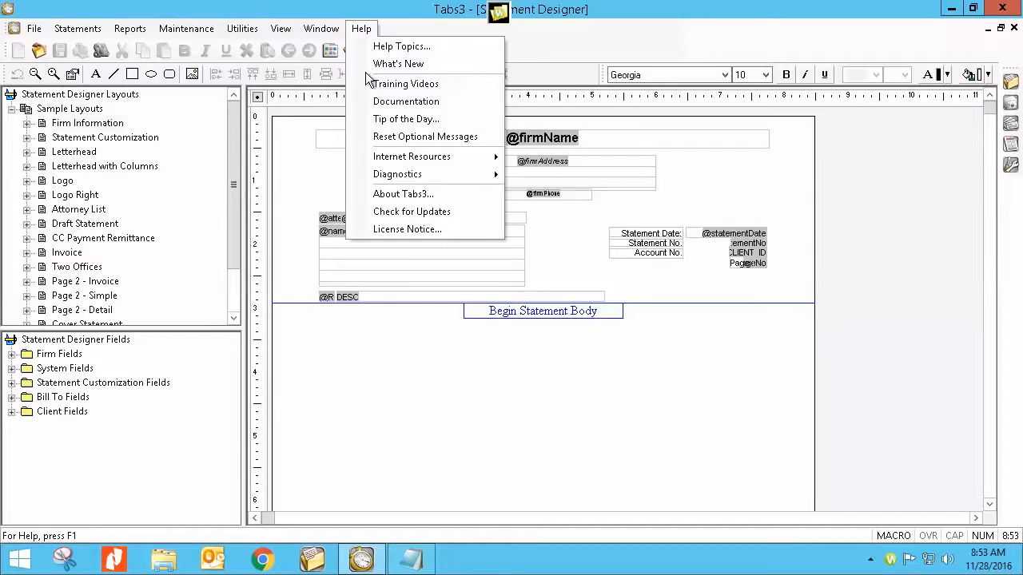
pyautogui.click(391, 194)
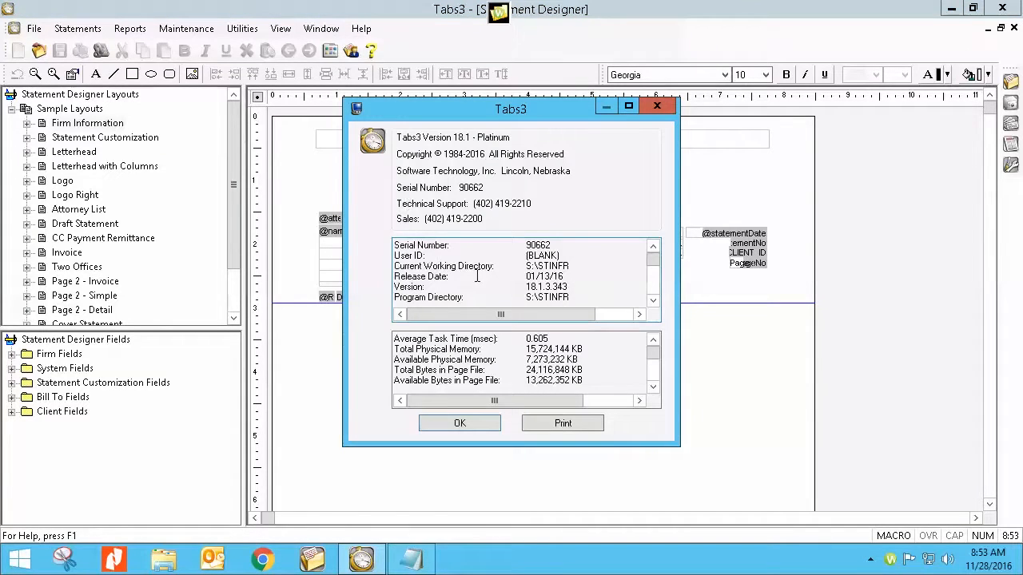
pyautogui.moveTo(525, 267); pyautogui.dragTo(573, 267)
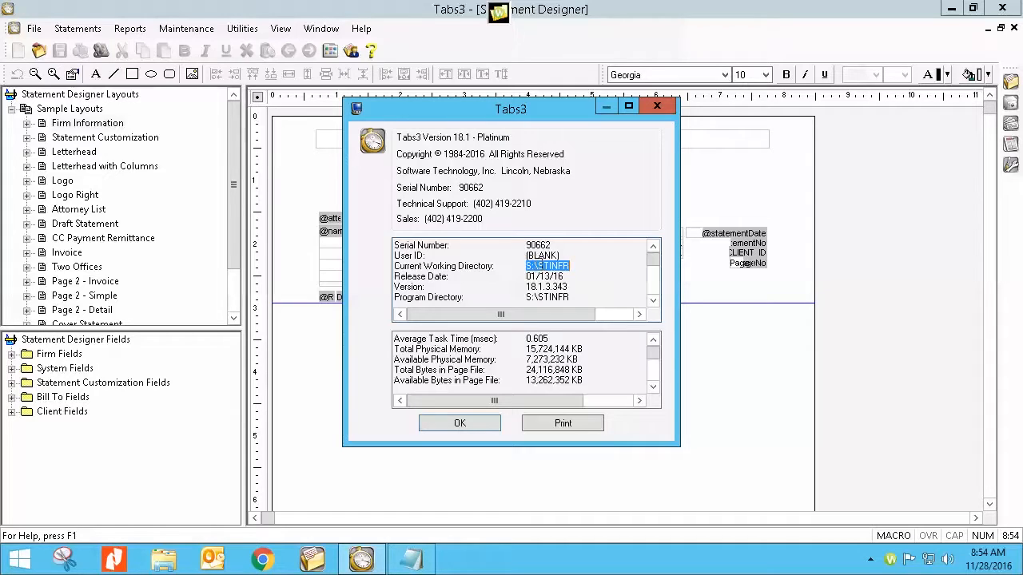
pyautogui.moveTo(573, 266); pyautogui.dragTo(537, 266)
pyautogui.click(656, 106)
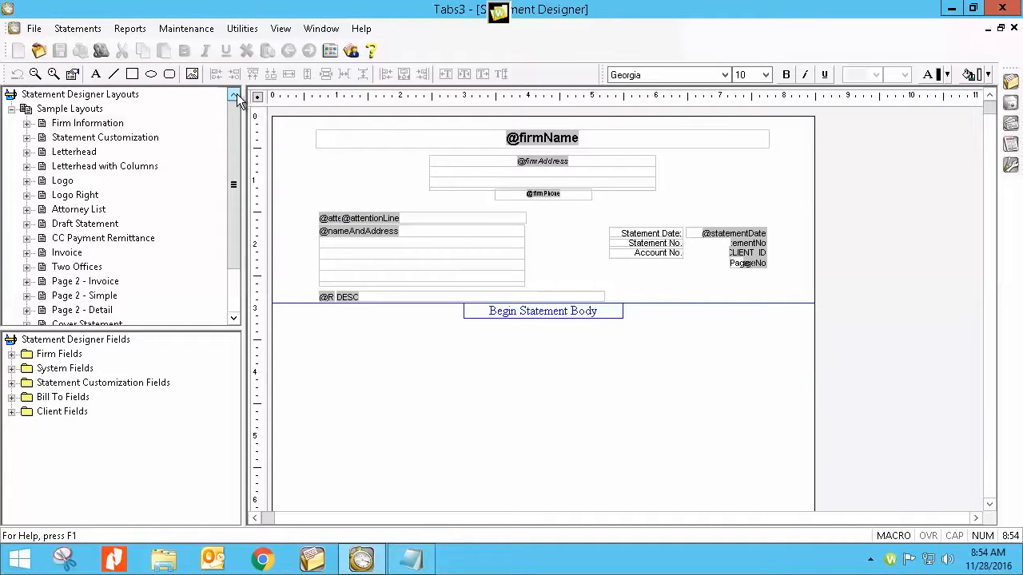
# Step: Insert the image ACSHeader.jpg from the STINFR folder on the S: drive into the statement layout
pyautogui.click(192, 75)
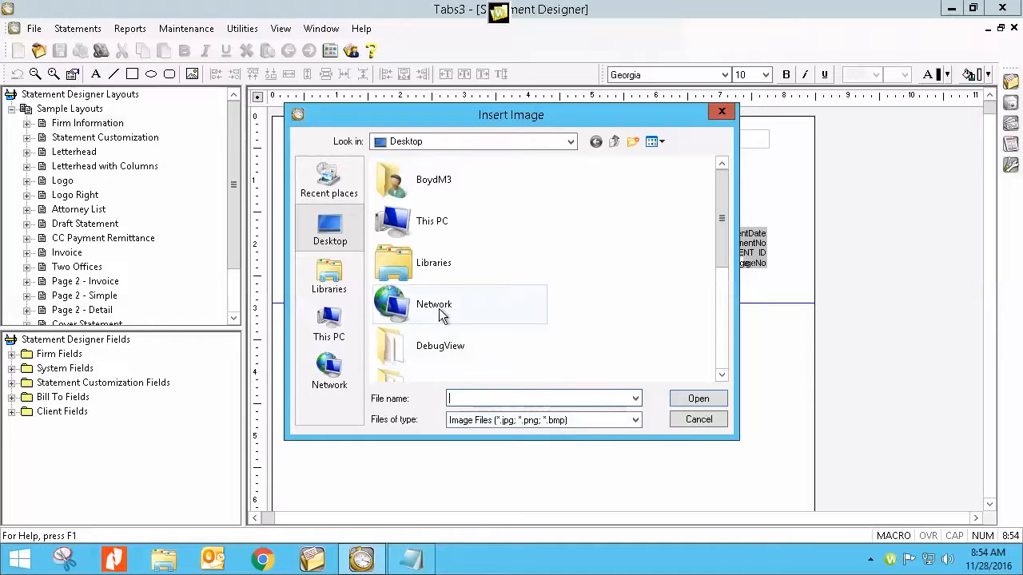
pyautogui.click(571, 143)
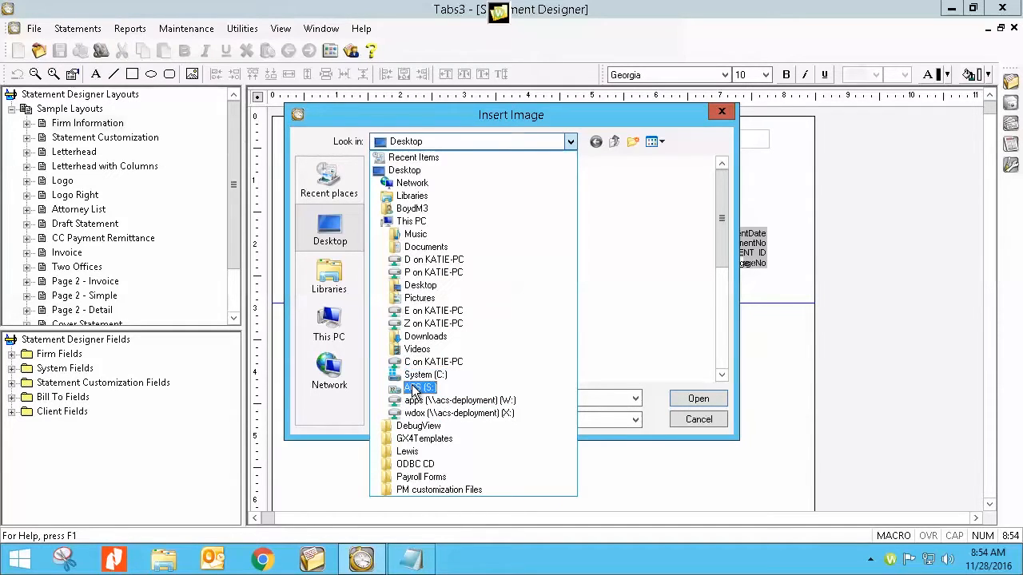
pyautogui.click(420, 388)
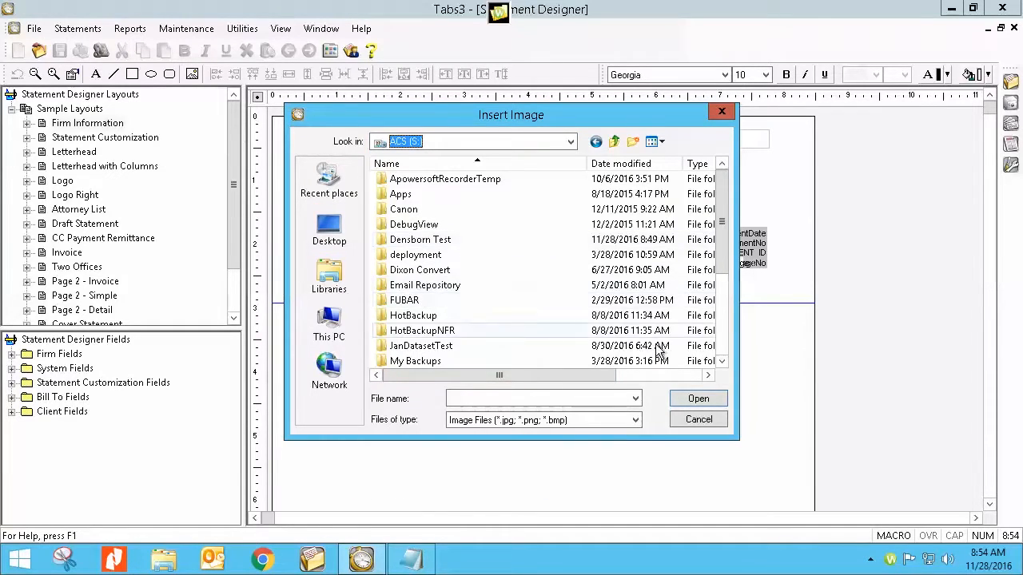
pyautogui.click(720, 337)
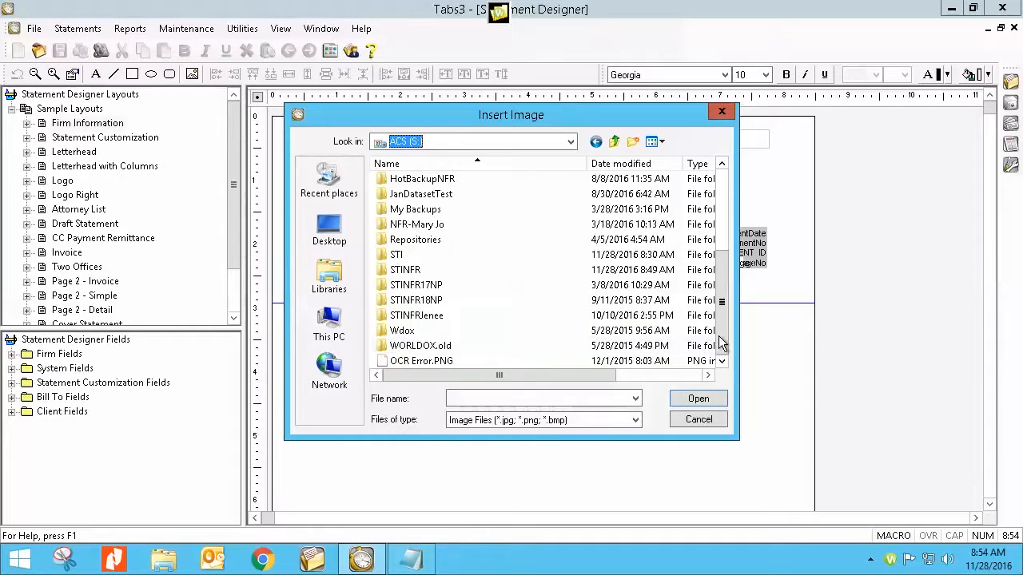
pyautogui.doubleClick(407, 270)
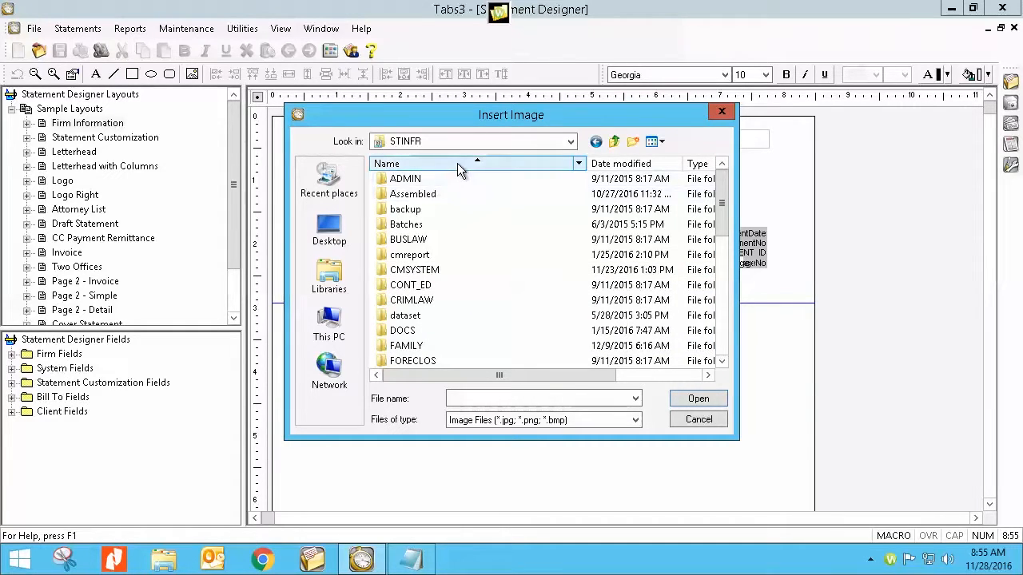
pyautogui.write('acs')
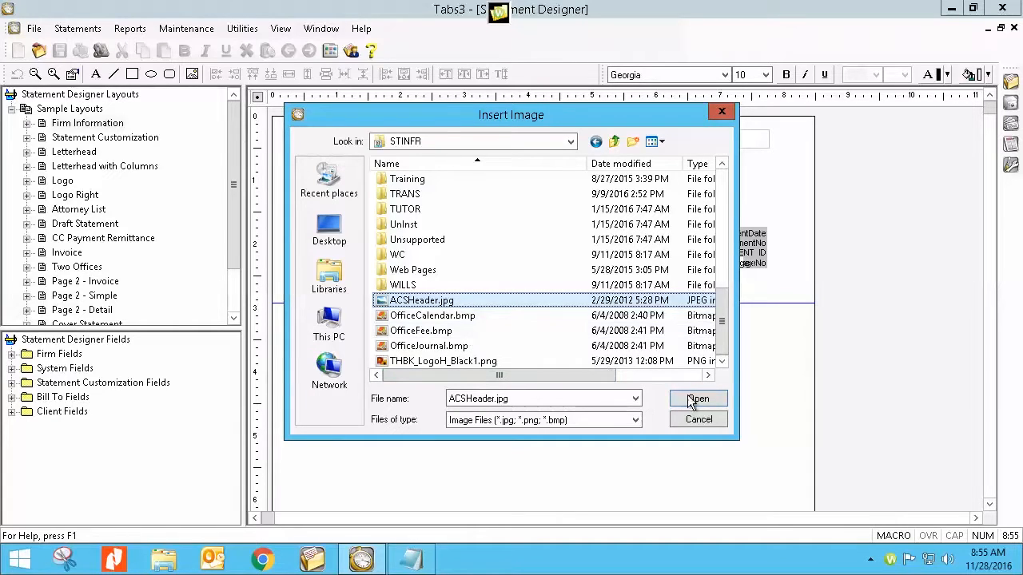
pyautogui.click(689, 398)
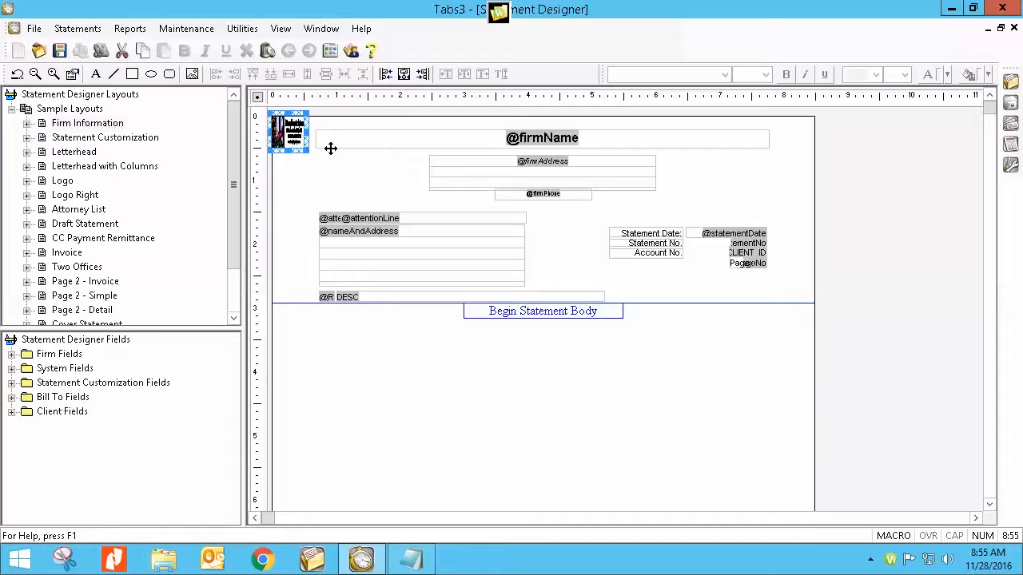
# Step: Move all the firm, address and statement detail fields down about 1.3 inches to make room for the image
pyautogui.moveTo(314, 122); pyautogui.dragTo(813, 339)
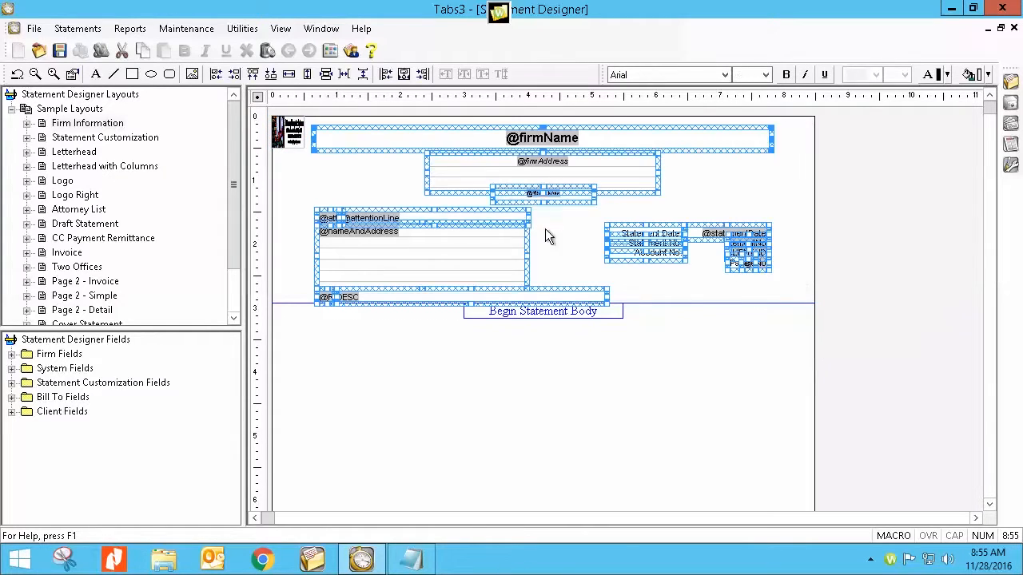
pyautogui.moveTo(498, 155); pyautogui.dragTo(488, 234)
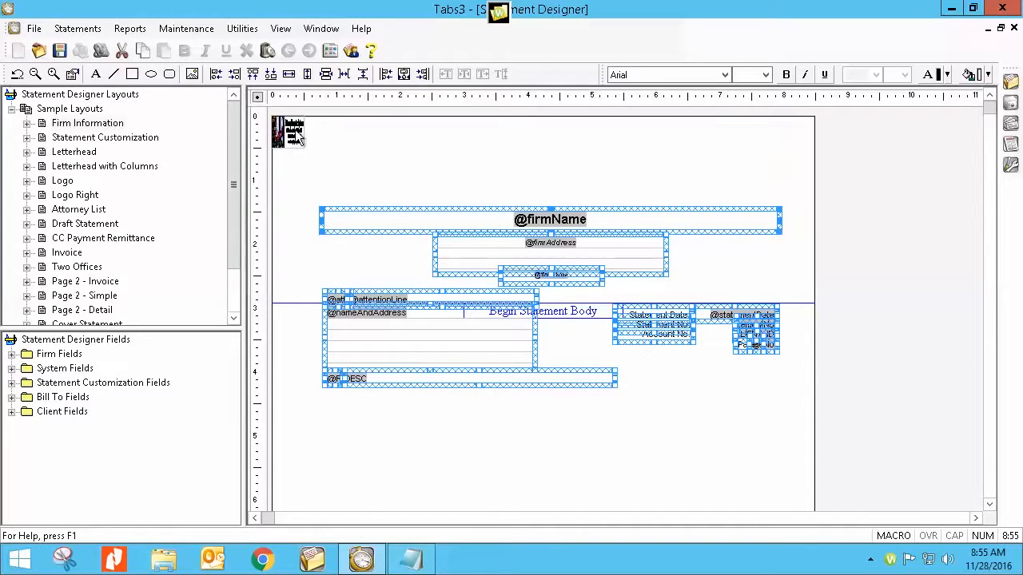
# Step: Stretch the inserted header image to about 7.3 inches wide and 0.94 inch high
pyautogui.click(292, 131)
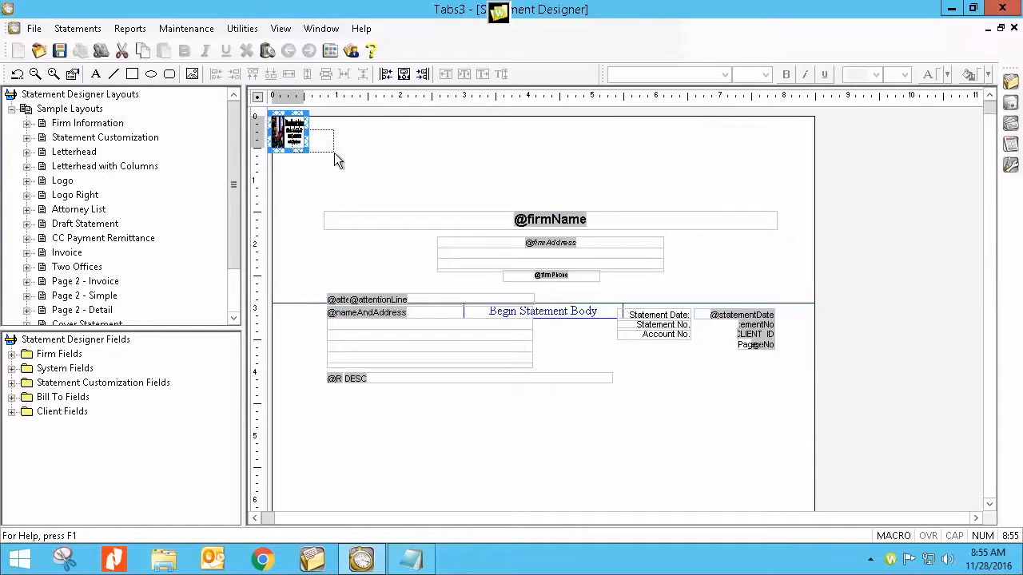
pyautogui.click(334, 153)
pyautogui.click(293, 129)
pyautogui.moveTo(306, 131); pyautogui.dragTo(741, 161)
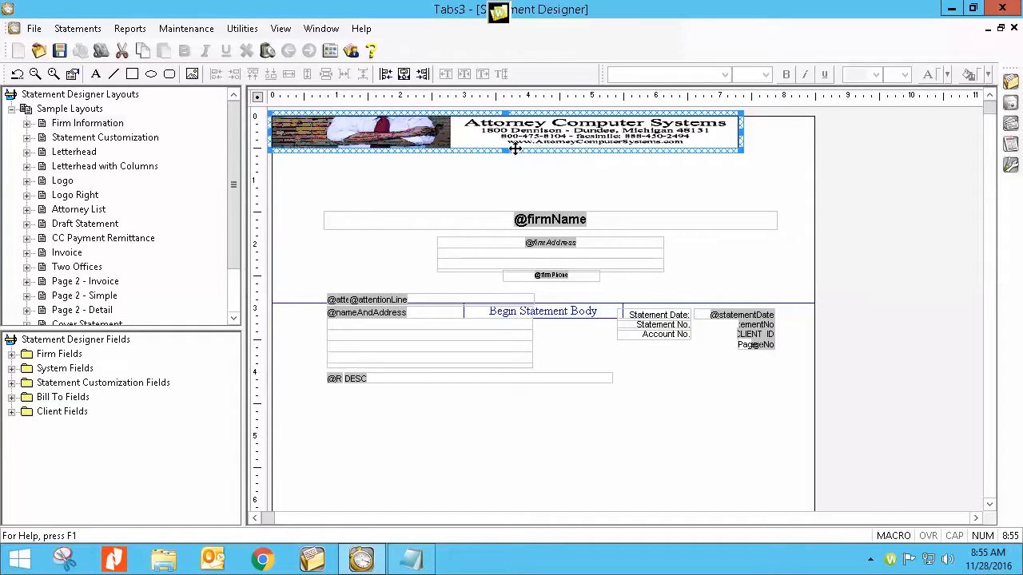
pyautogui.moveTo(506, 151); pyautogui.dragTo(506, 175)
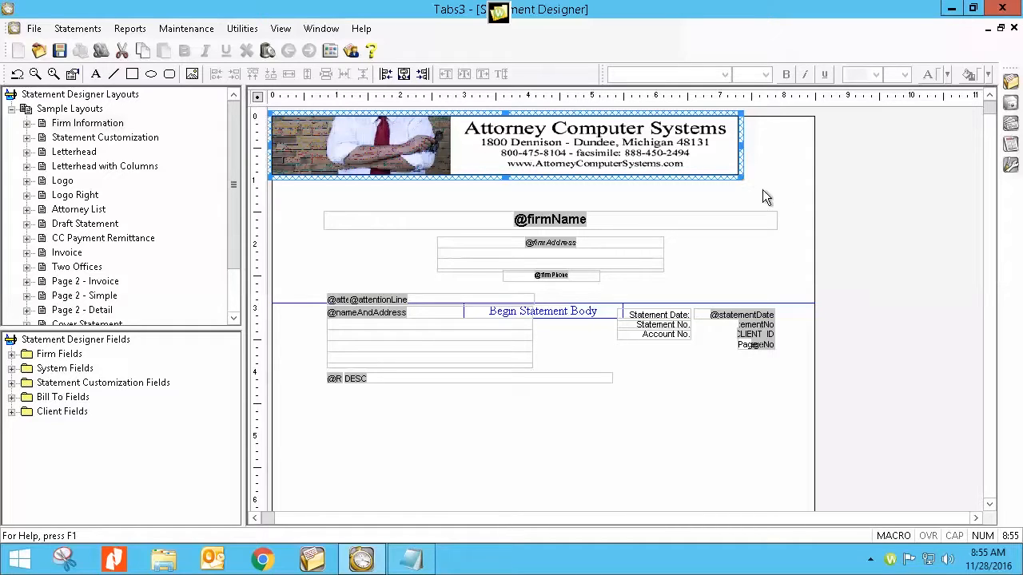
# Step: Centre the header image horizontally on the page
pyautogui.click(535, 134)
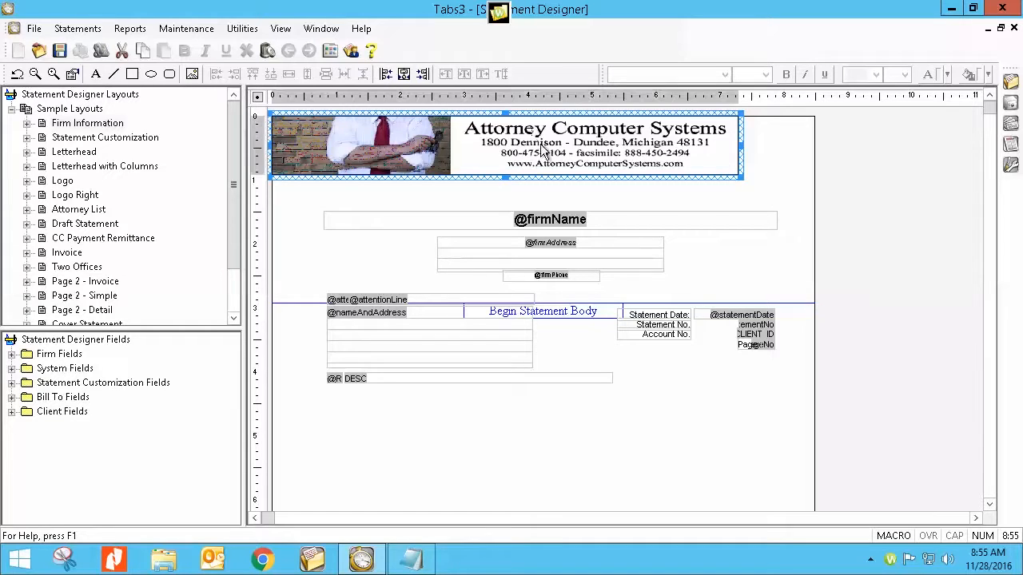
pyautogui.moveTo(574, 147); pyautogui.dragTo(577, 151)
pyautogui.click(495, 125)
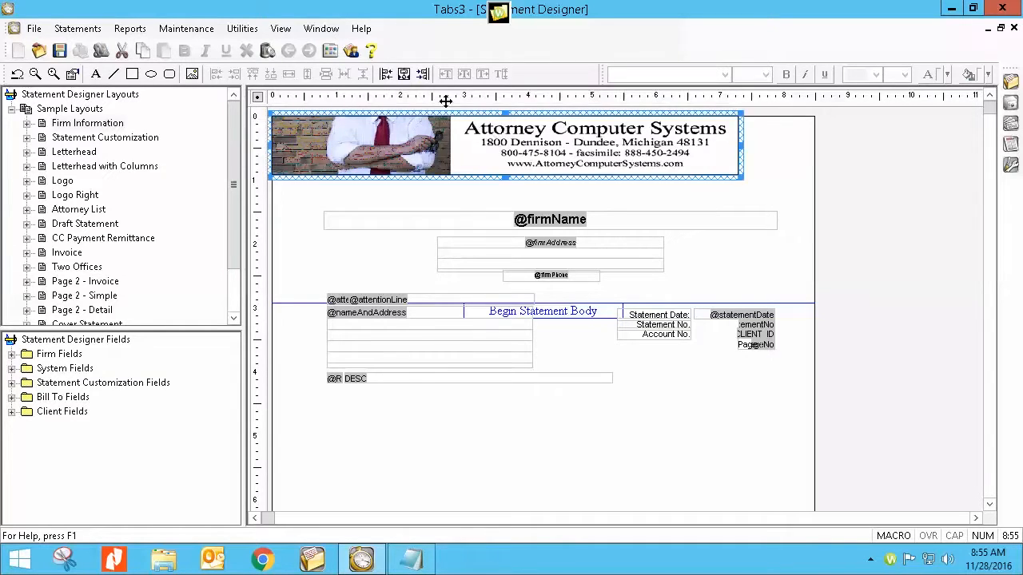
pyautogui.click(404, 73)
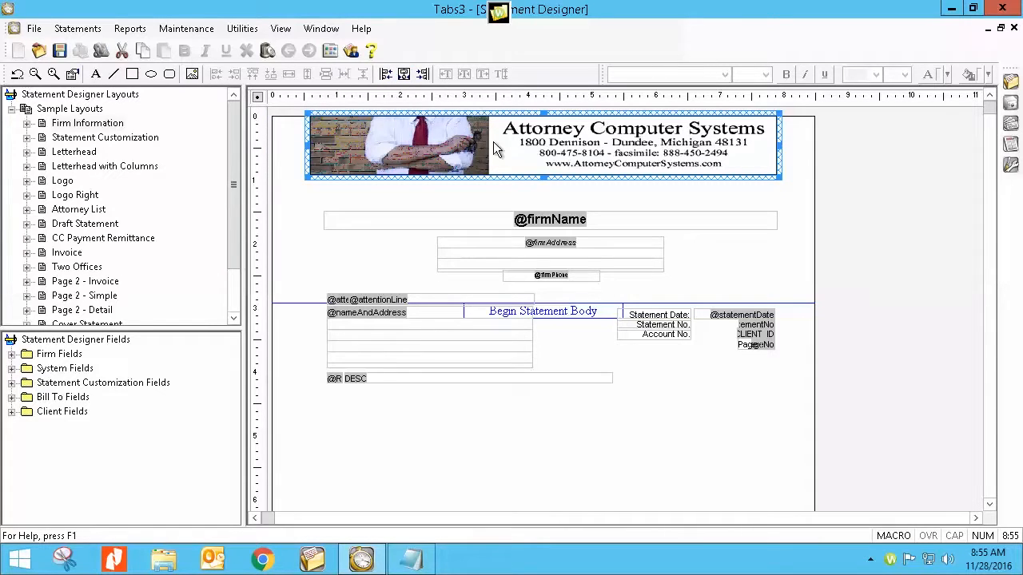
# Step: Nudge the header image down to about 0.26 inch below the page's upper edge
pyautogui.press('Down')
pyautogui.press('Down')
pyautogui.press('Down')
pyautogui.press('Down')
pyautogui.press('Down')
pyautogui.press('Down')
pyautogui.press('Down')
pyautogui.press('Down')
pyautogui.press('Down')
pyautogui.press('Down')
pyautogui.press('Down')
pyautogui.press('Down')
pyautogui.press('Down')
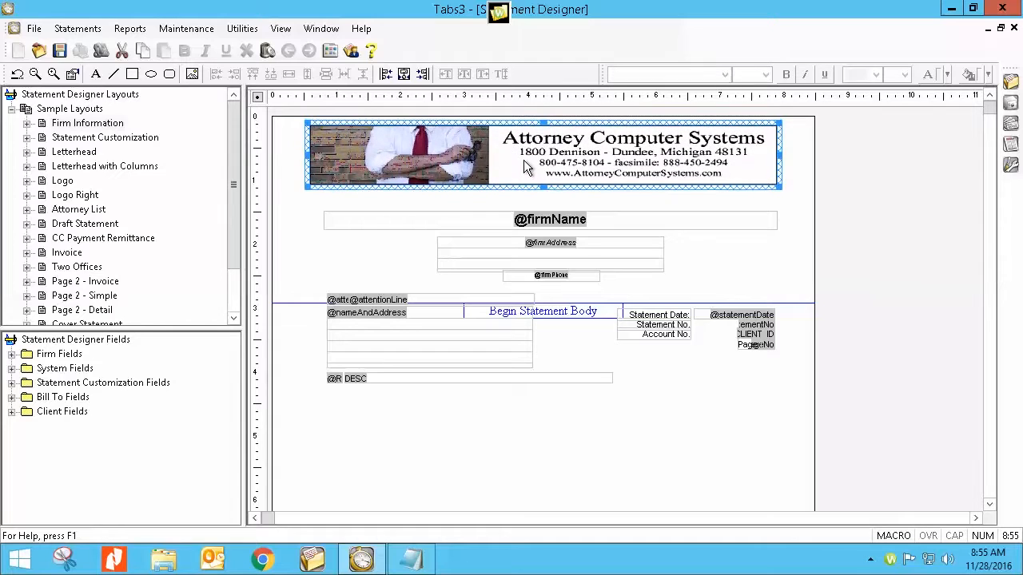
pyautogui.press('Down')
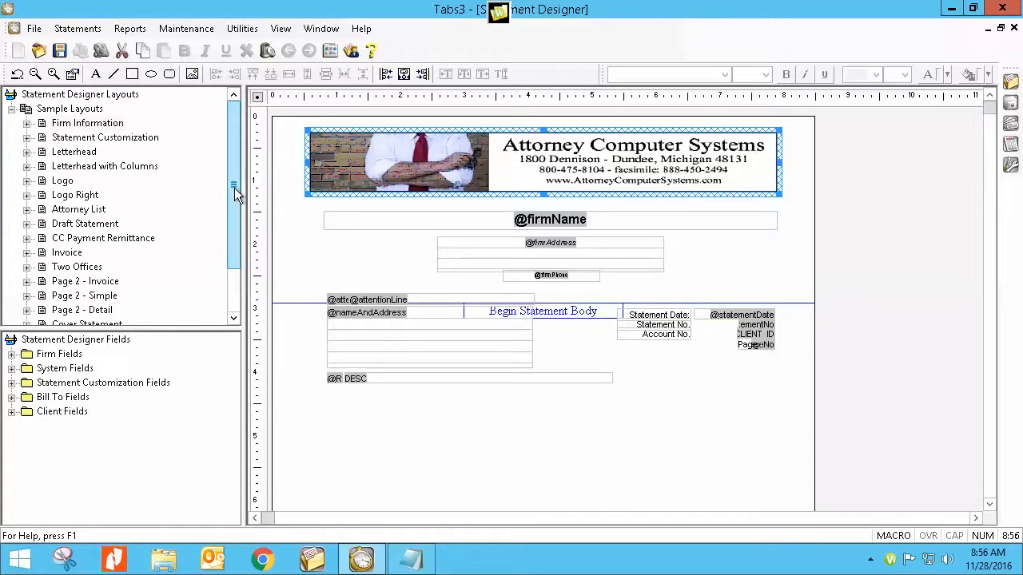
# Step: Examine the header image's properties, including its top, left, width and height settings
pyautogui.scroll(-2, 208, 310)
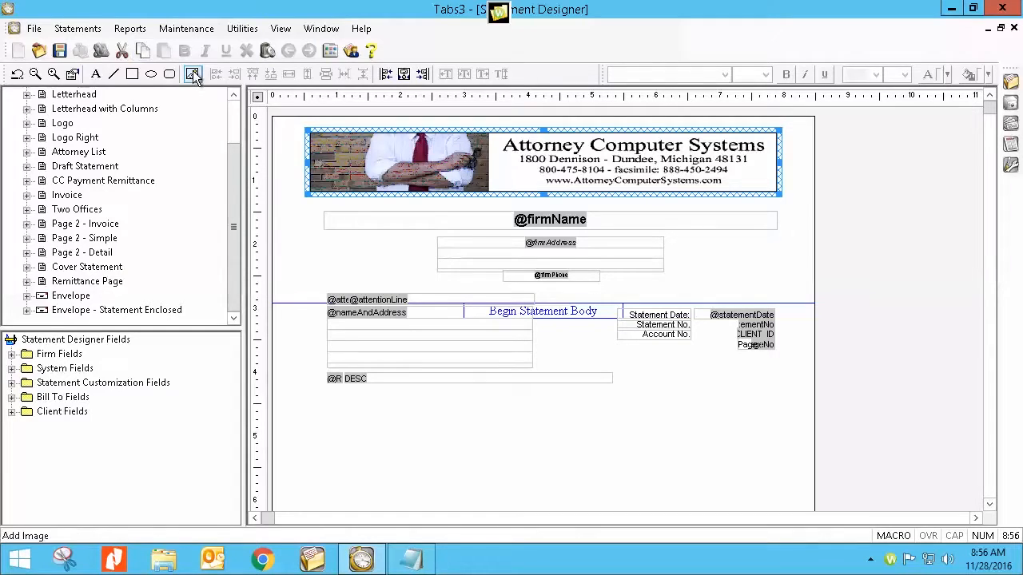
pyautogui.doubleClick(501, 149)
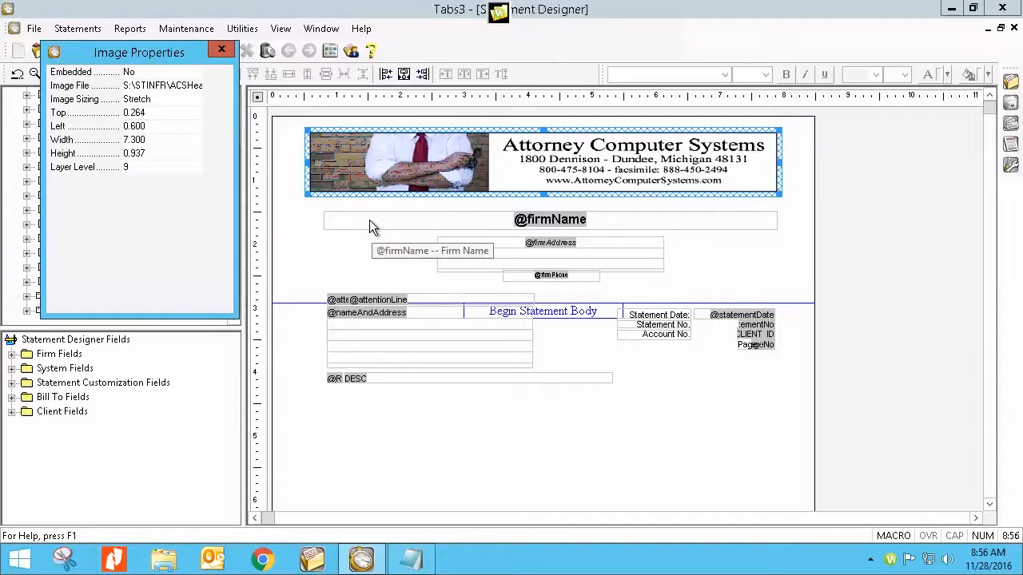
pyautogui.click(152, 117)
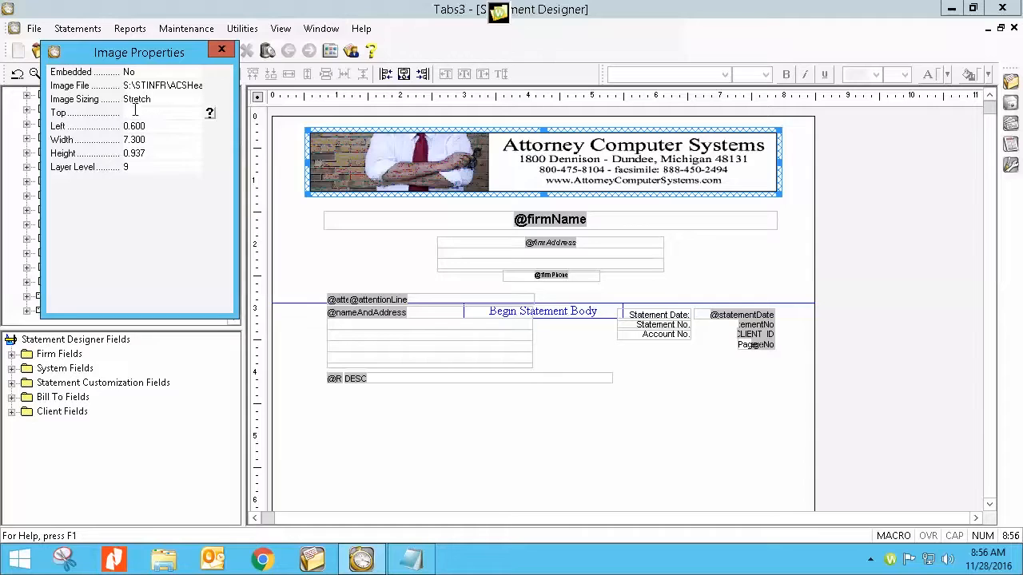
pyautogui.click(155, 126)
pyautogui.click(153, 139)
pyautogui.click(156, 154)
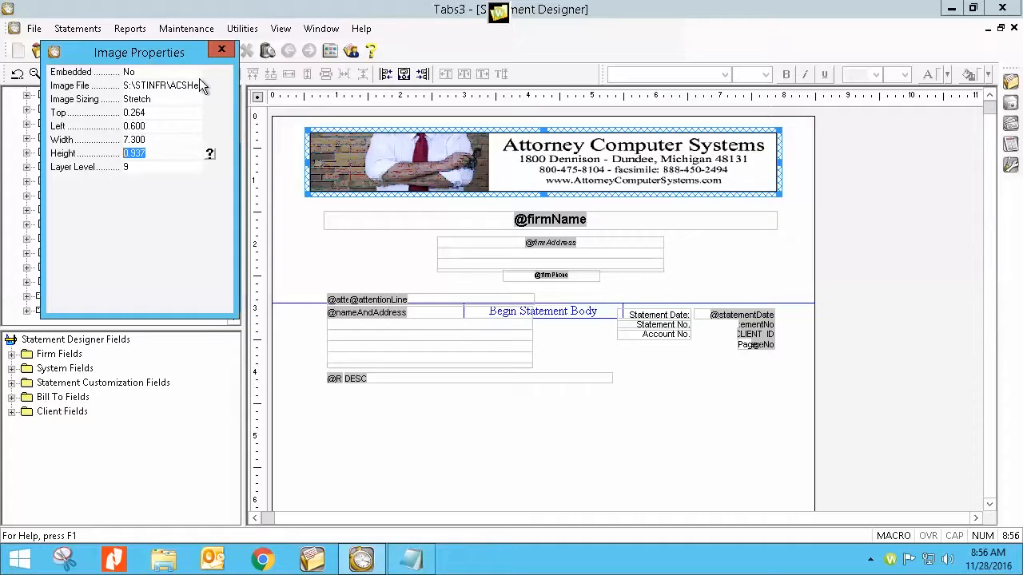
pyautogui.click(222, 52)
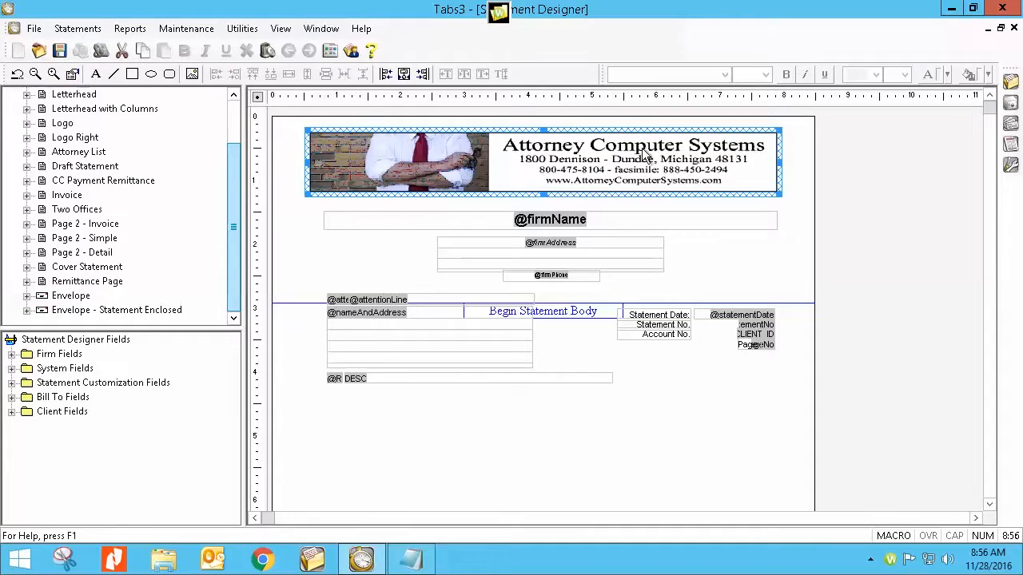